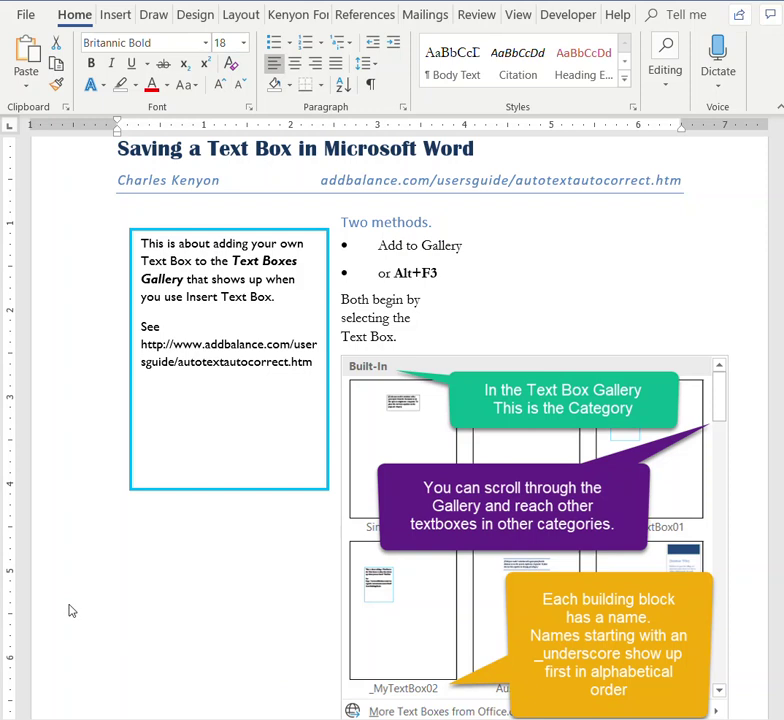
Deselect the title heading and bring up Word's Insert commands
{"action": "left_click", "coordinate": [506, 258]}
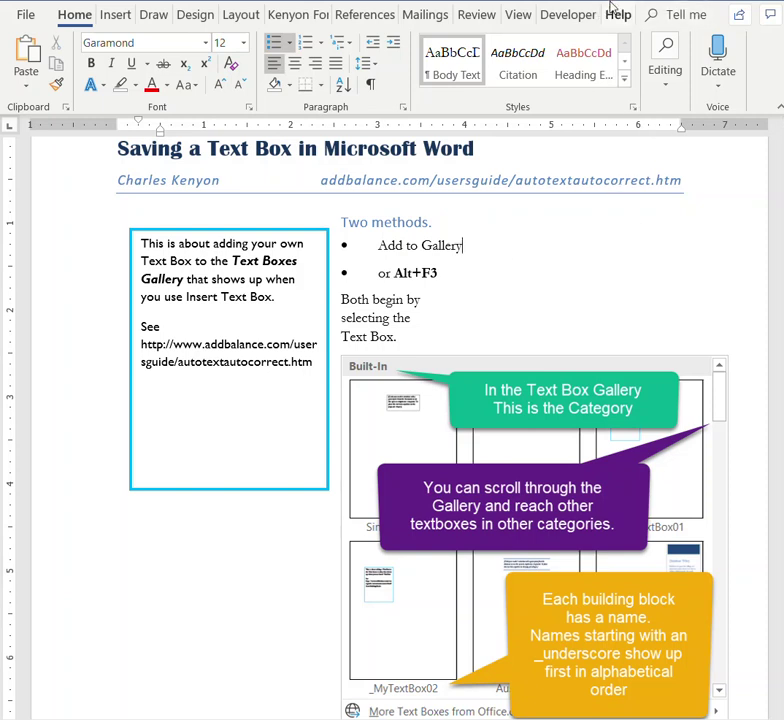
{"action": "left_click", "coordinate": [119, 16]}
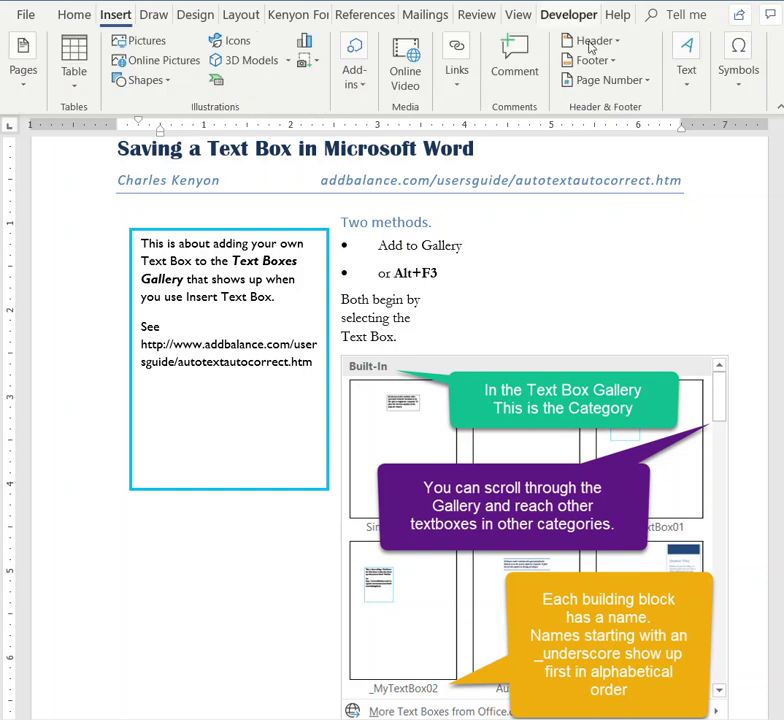
{"action": "left_click", "coordinate": [686, 88]}
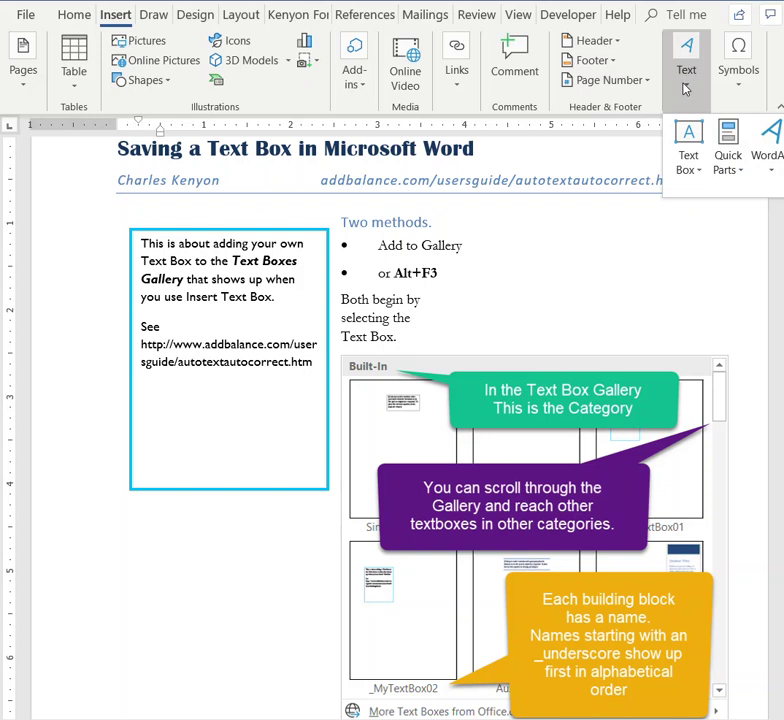
{"action": "left_click", "coordinate": [689, 147]}
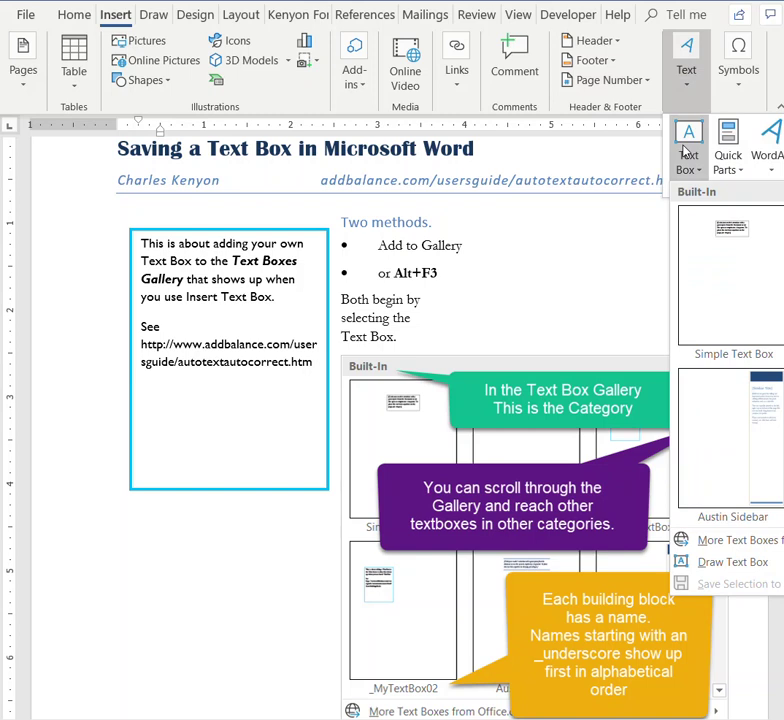
{"action": "left_click", "coordinate": [574, 238]}
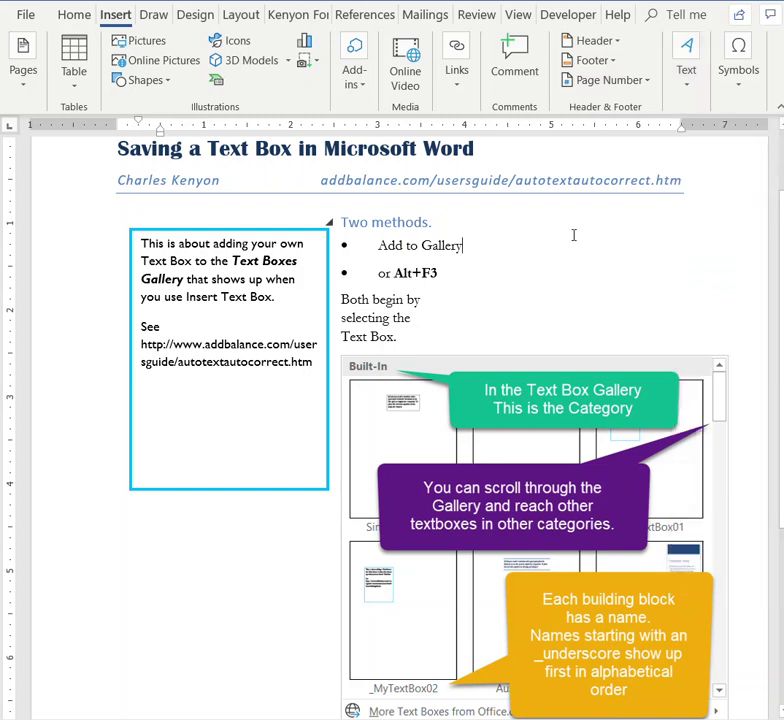
{"action": "left_click", "coordinate": [246, 231]}
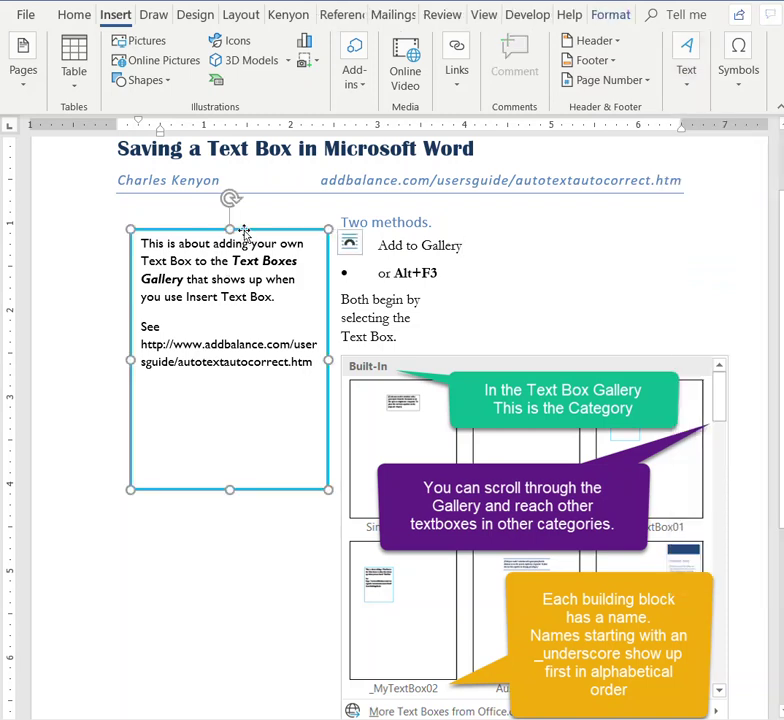
Choose Text Box > Save Selection to Text Box Gallery for the blue-bordered text box
{"action": "left_click", "coordinate": [686, 88]}
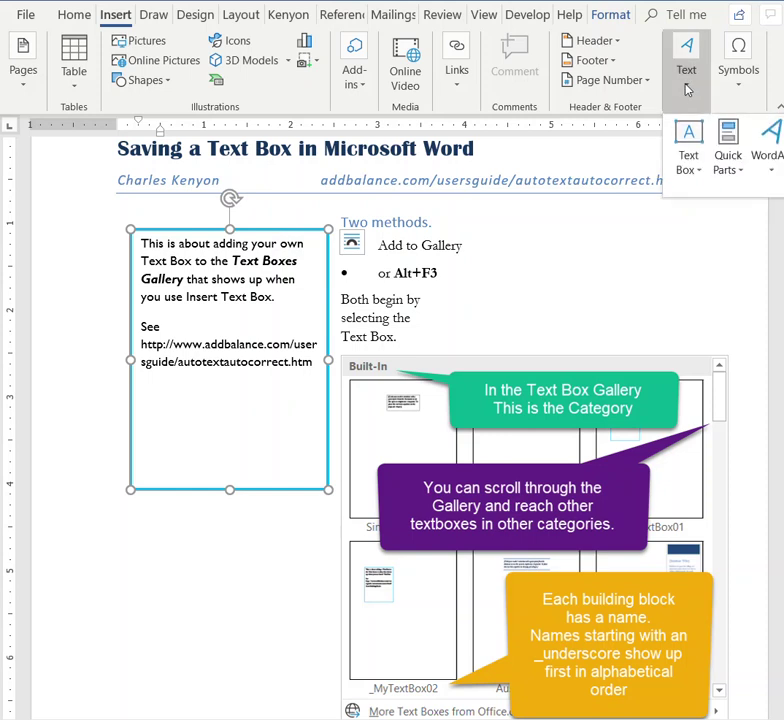
{"action": "left_click", "coordinate": [690, 165]}
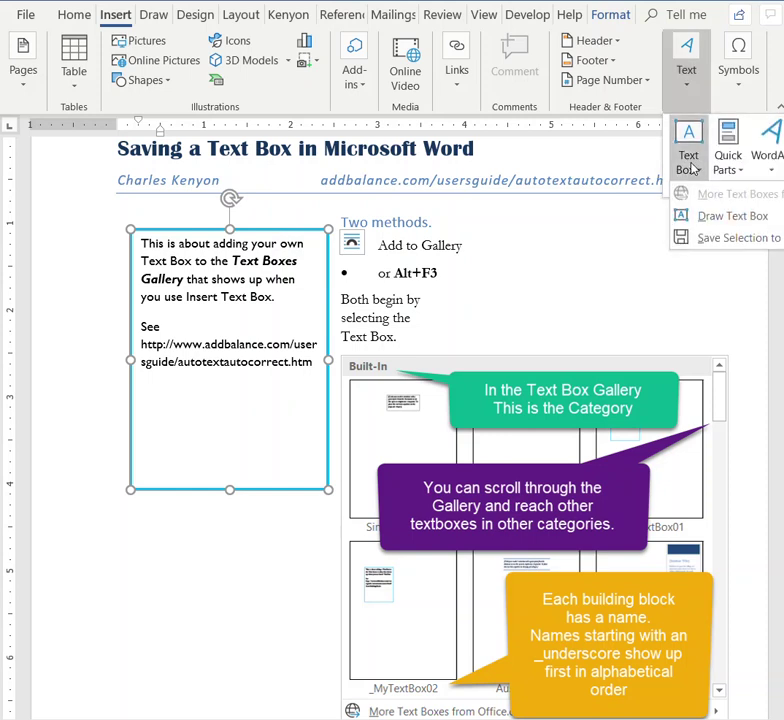
{"action": "left_click", "coordinate": [737, 240]}
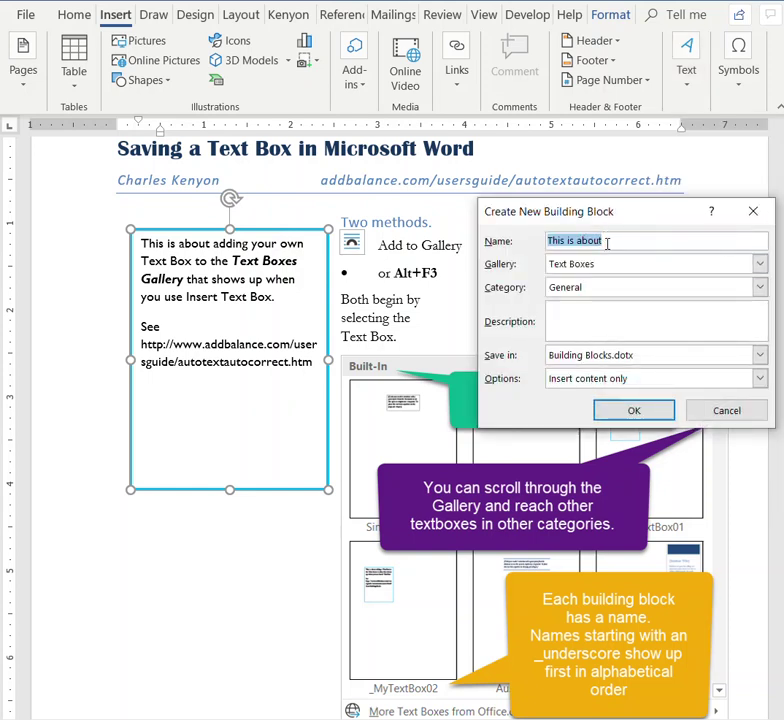
Name the building block _myTextBox01 and place it in the Built-In category
{"action": "type", "text": "u"}
{"action": "key", "text": "BackSpace"}
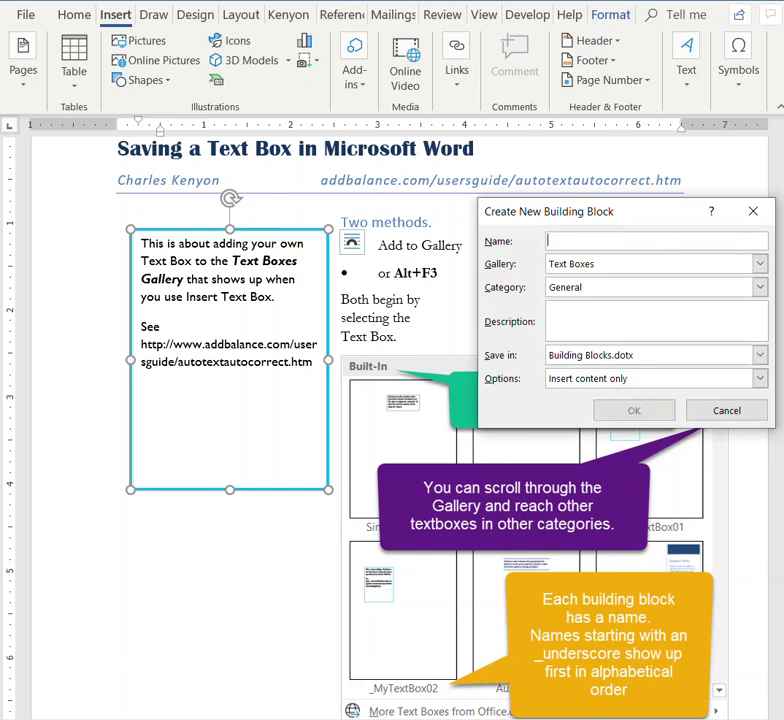
{"action": "type", "text": "_myT"}
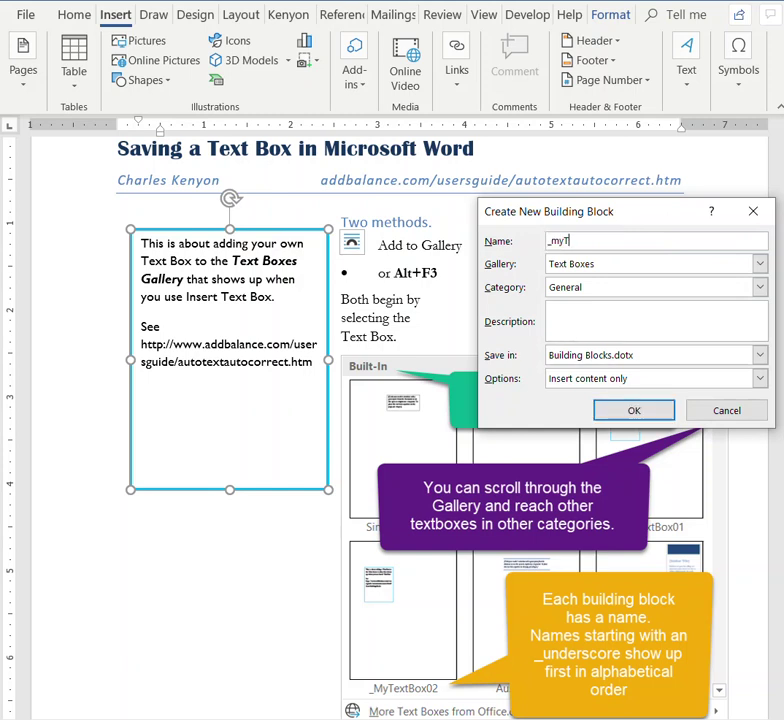
{"action": "type", "text": "extBox01"}
{"action": "left_click", "coordinate": [596, 288]}
{"action": "left_click", "coordinate": [570, 305]}
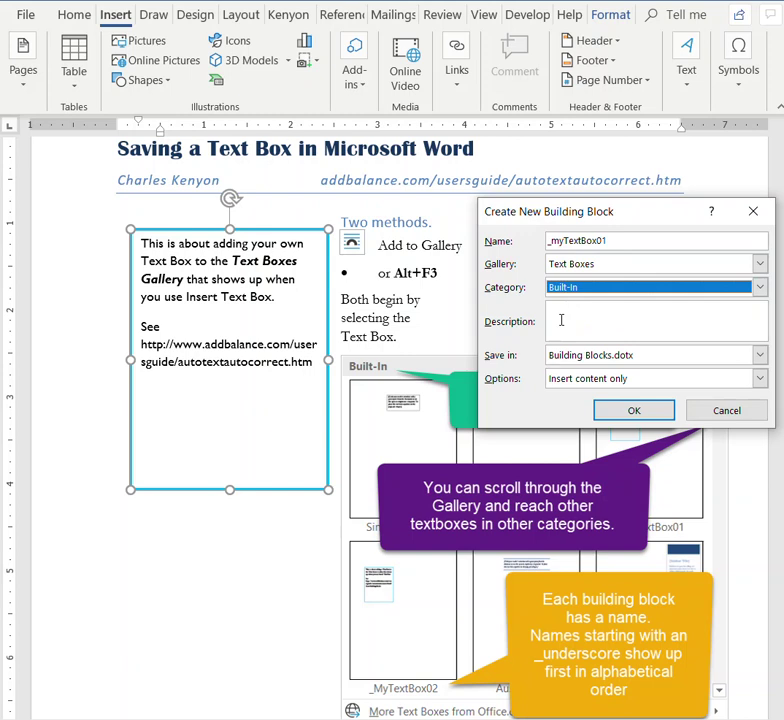
Describe it as 'Textbox with blue border on the left' and create the building block
{"action": "left_click", "coordinate": [559, 319]}
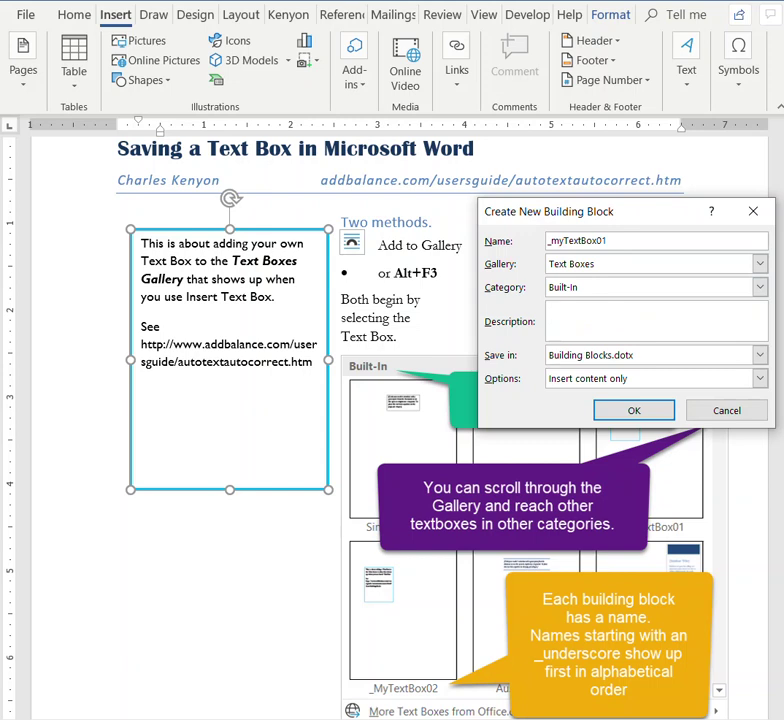
{"action": "type", "text": "Teb"}
{"action": "key", "text": "BackSpace"}
{"action": "type", "text": "xtbox in"}
{"action": "key", "text": "BackSpace"}
{"action": "key", "text": "BackSpace"}
{"action": "type", "text": "with blue border on"}
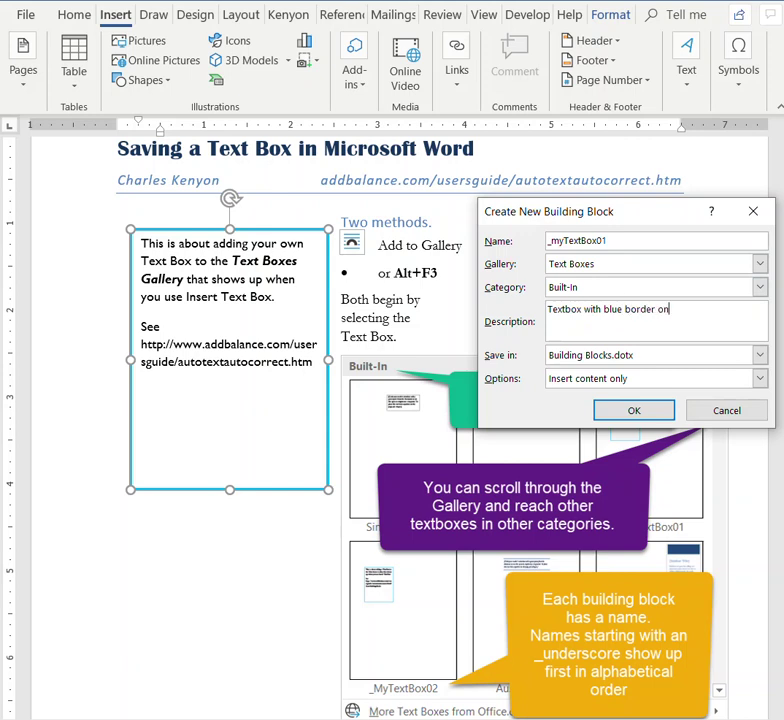
{"action": "type", "text": " the left"}
{"action": "key", "text": "ctrl+a"}
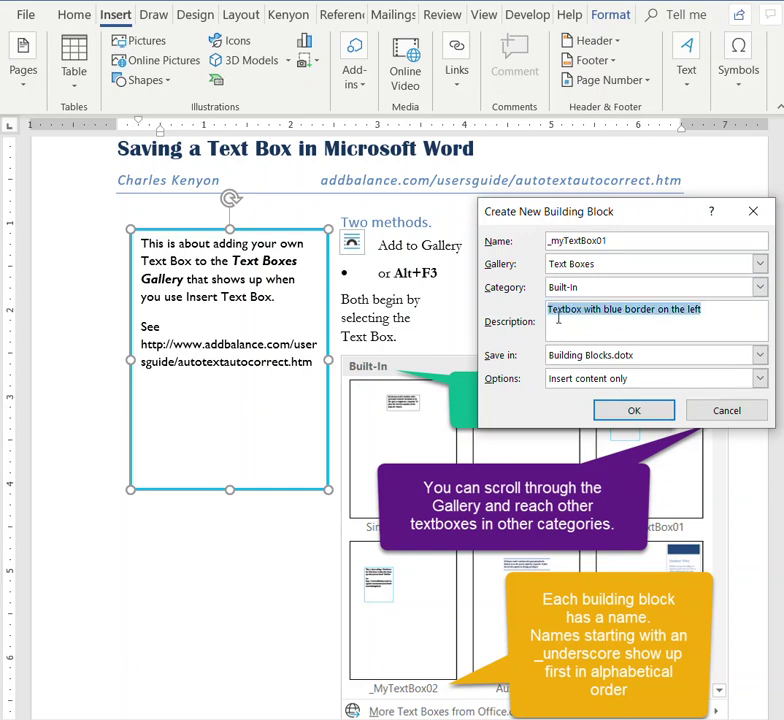
{"action": "left_click", "coordinate": [554, 330]}
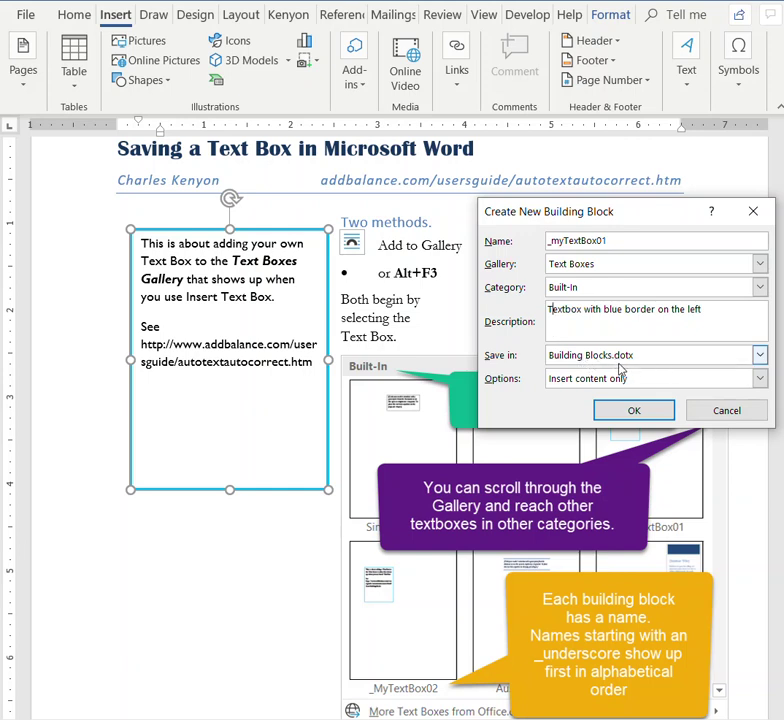
{"action": "left_click", "coordinate": [636, 411]}
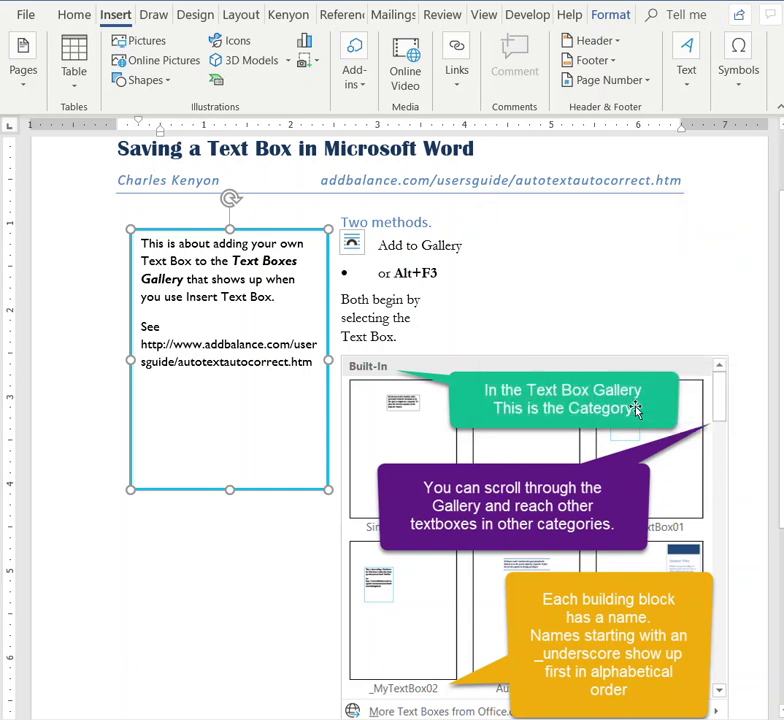
Highlight the 'or Alt+F3' line in the notes, then clear the selection
{"action": "left_click", "coordinate": [442, 322]}
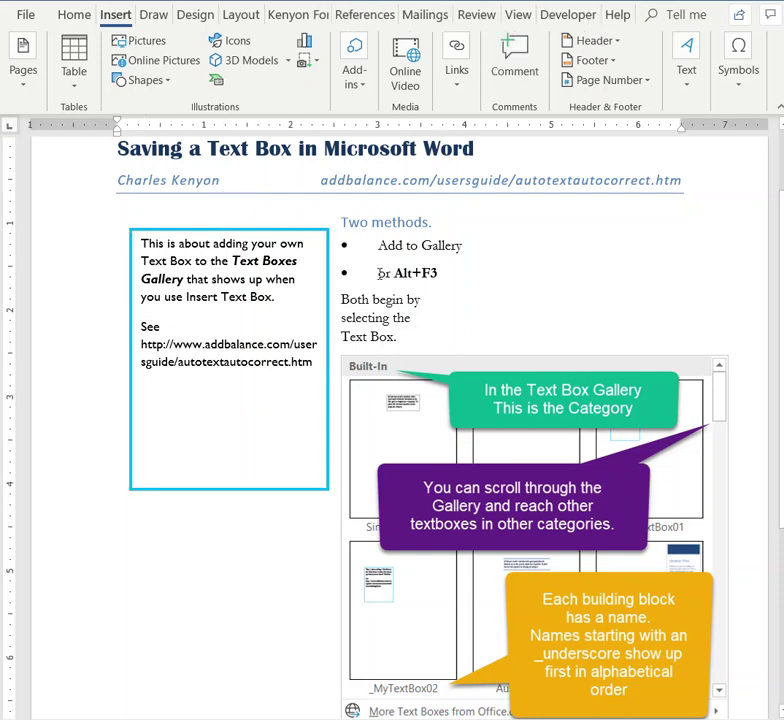
{"action": "left_click_drag", "start_coordinate": [381, 273], "coordinate": [436, 275]}
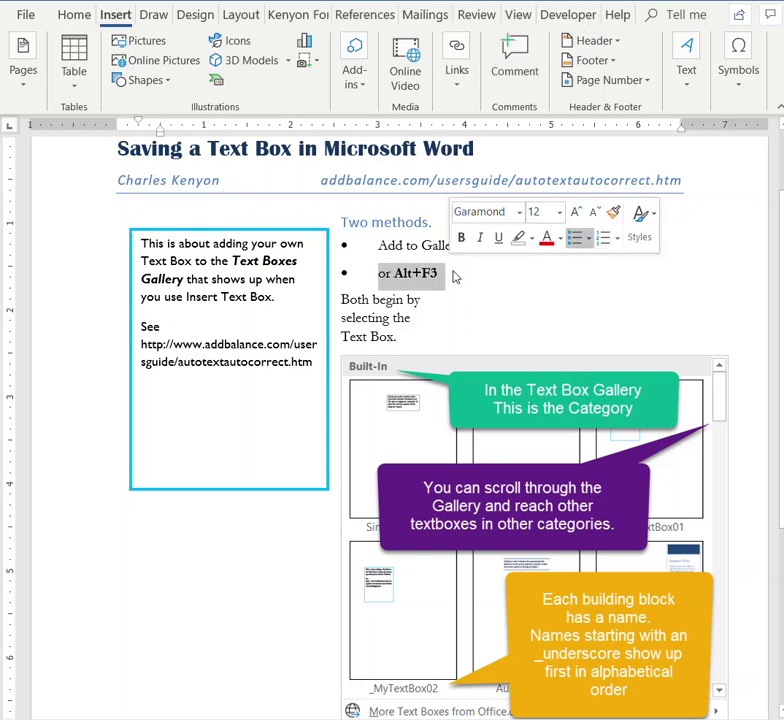
{"action": "left_click", "coordinate": [472, 299]}
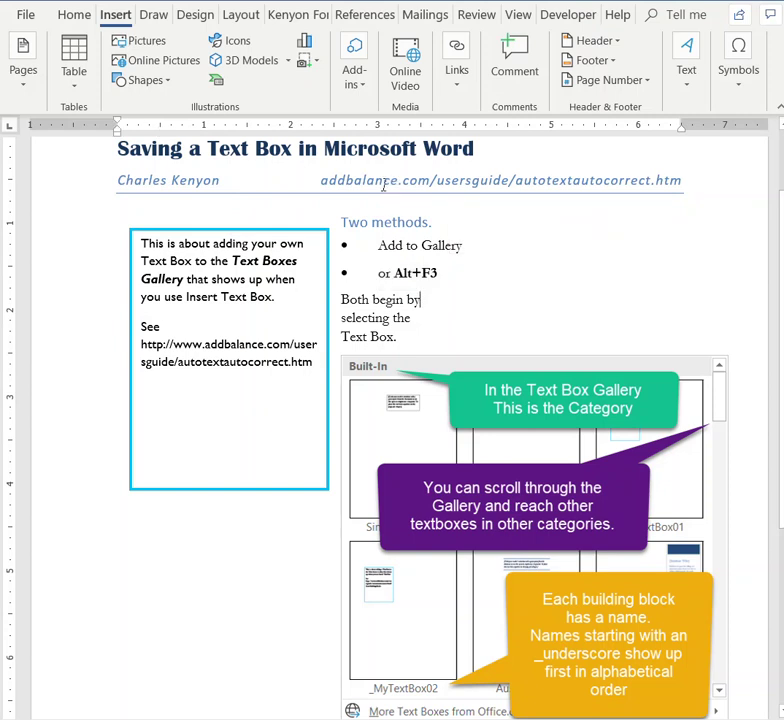
Select the whole blue-bordered text box and press Alt+F3 to make a building block
{"action": "left_click", "coordinate": [217, 232]}
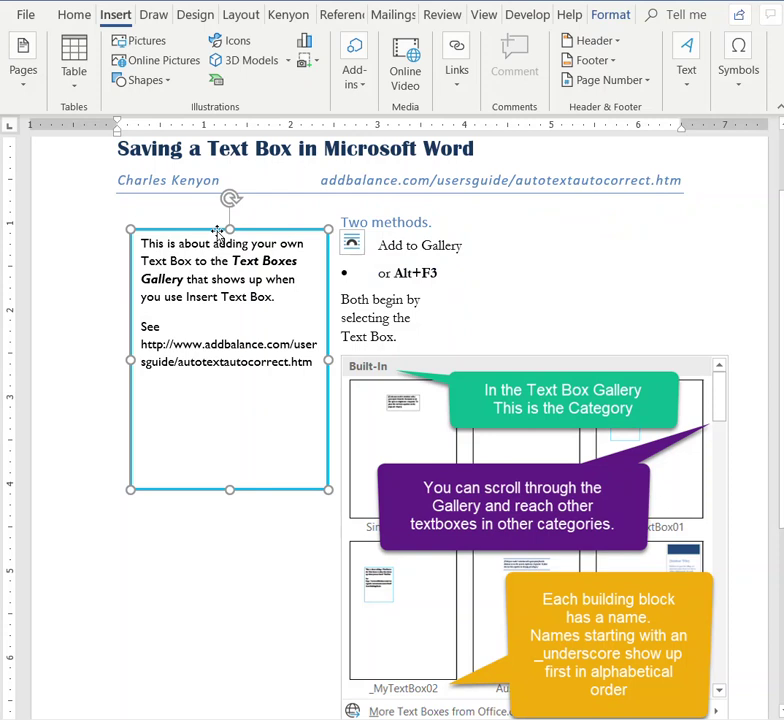
{"action": "key", "text": "alt"}
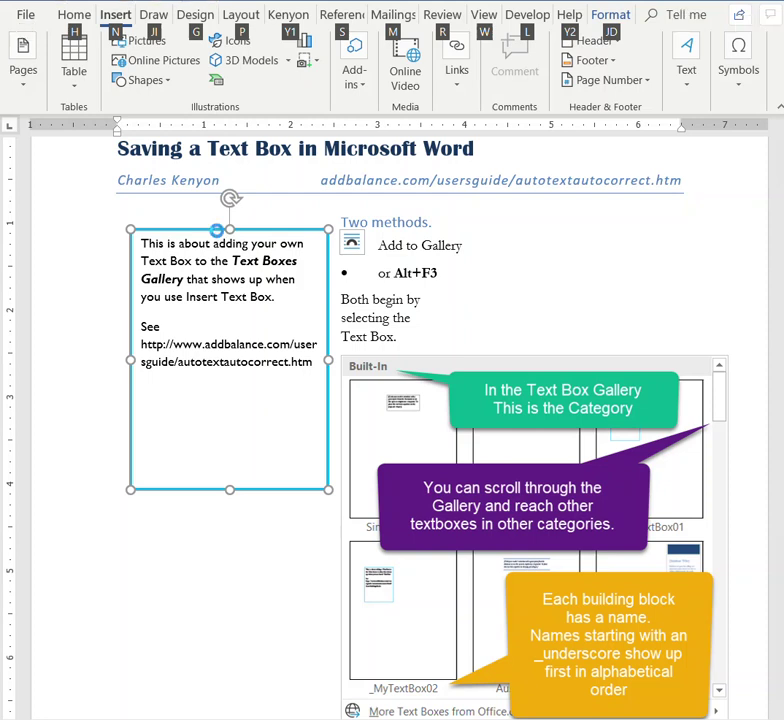
{"action": "key", "text": "alt+F3"}
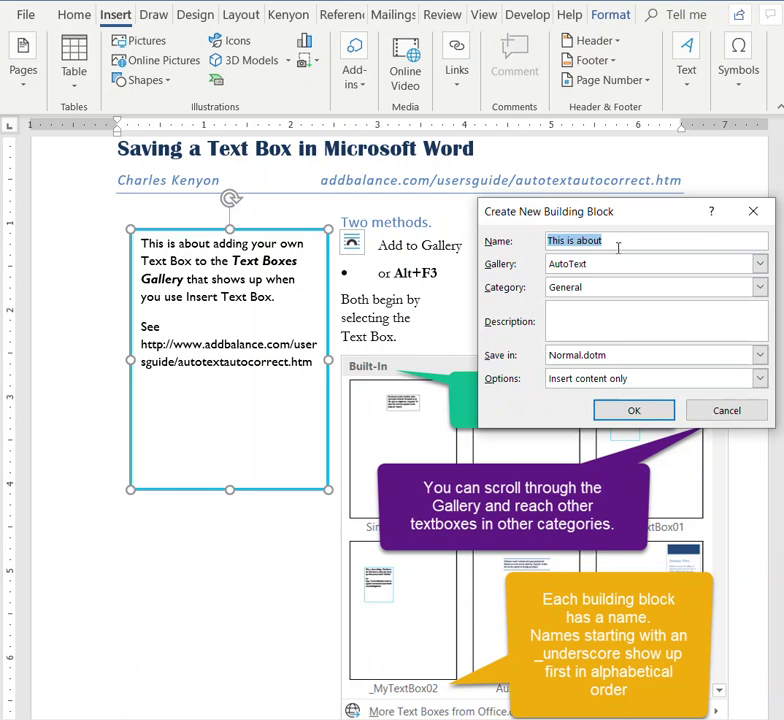
Name it _myTextBox02, in the Text Boxes gallery's Built-In category
{"action": "type", "text": "_my"}
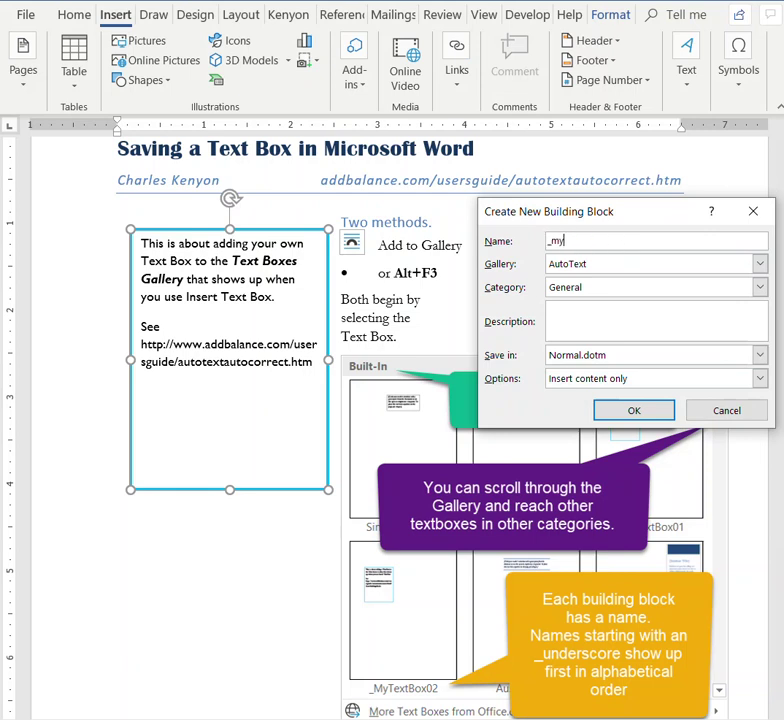
{"action": "type", "text": "TextBox02"}
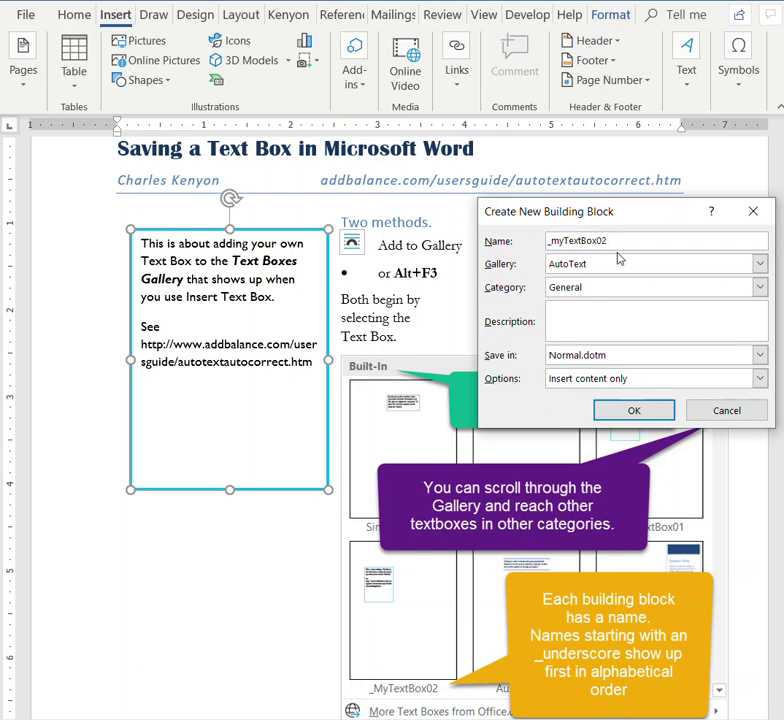
{"action": "left_click", "coordinate": [599, 270]}
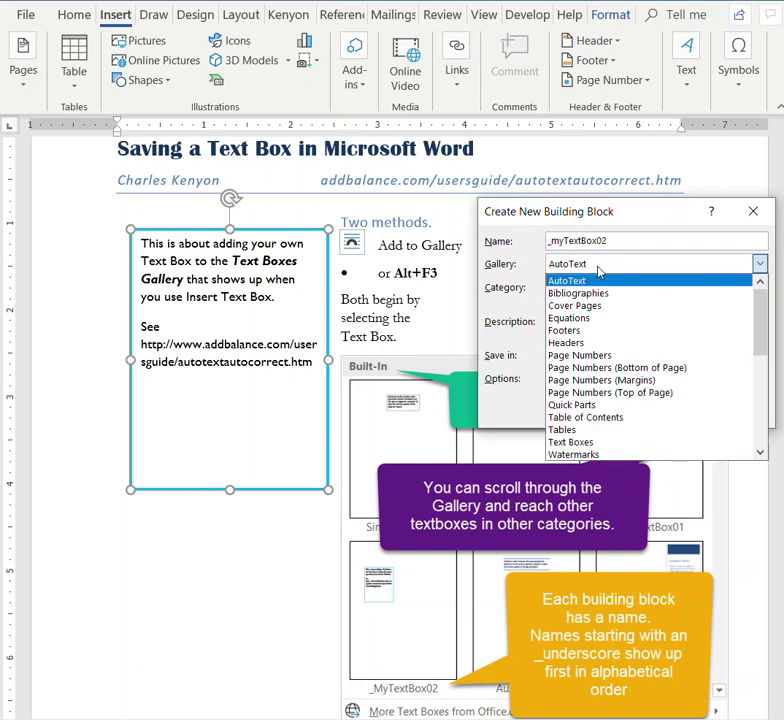
{"action": "left_click", "coordinate": [594, 449]}
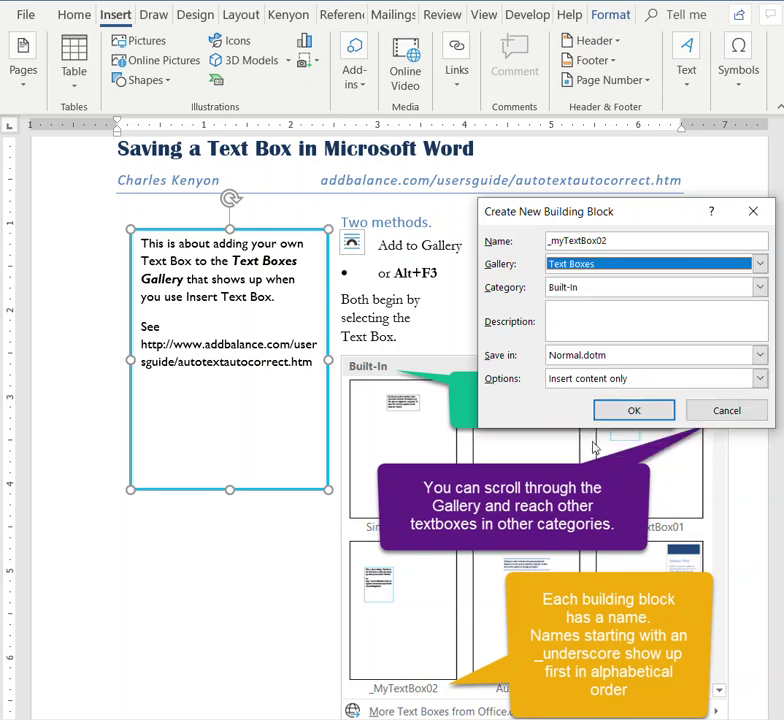
{"action": "left_click", "coordinate": [580, 288]}
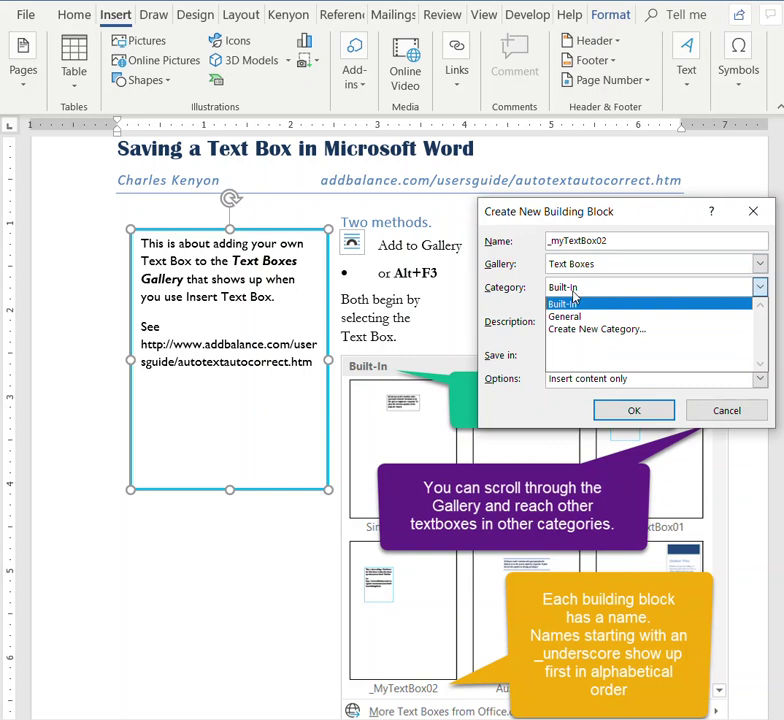
{"action": "left_click", "coordinate": [572, 298]}
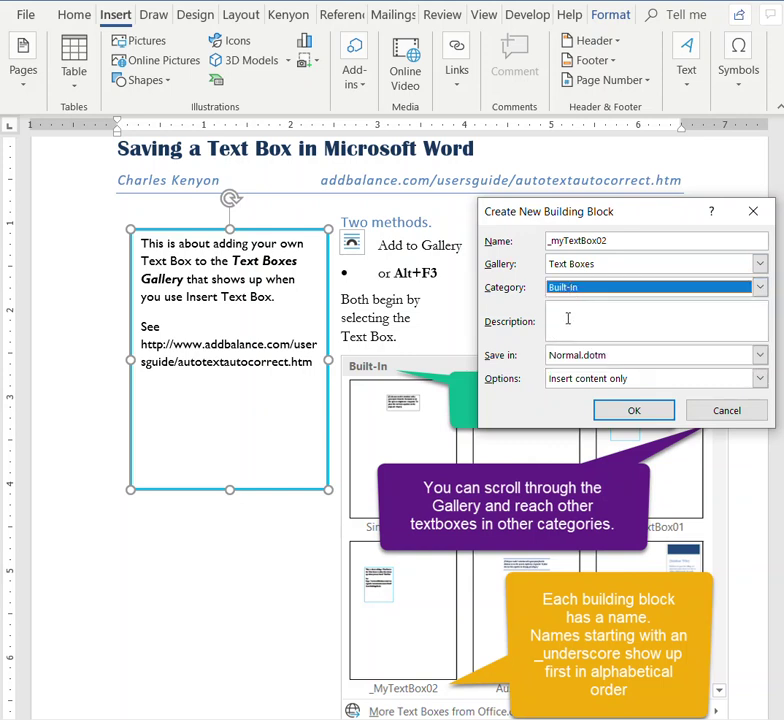
Describe it as 'Textbox with blue border on the left', store in Building Blocks.dotx, and confirm
{"action": "left_click", "coordinate": [568, 318]}
{"action": "type", "text": "Textbox with blue border on the left"}
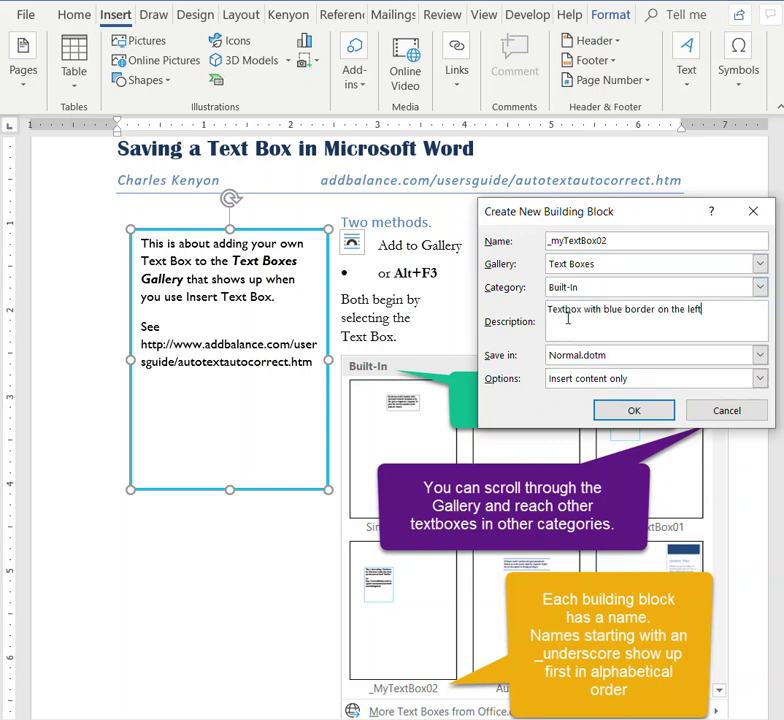
{"action": "left_click", "coordinate": [615, 356]}
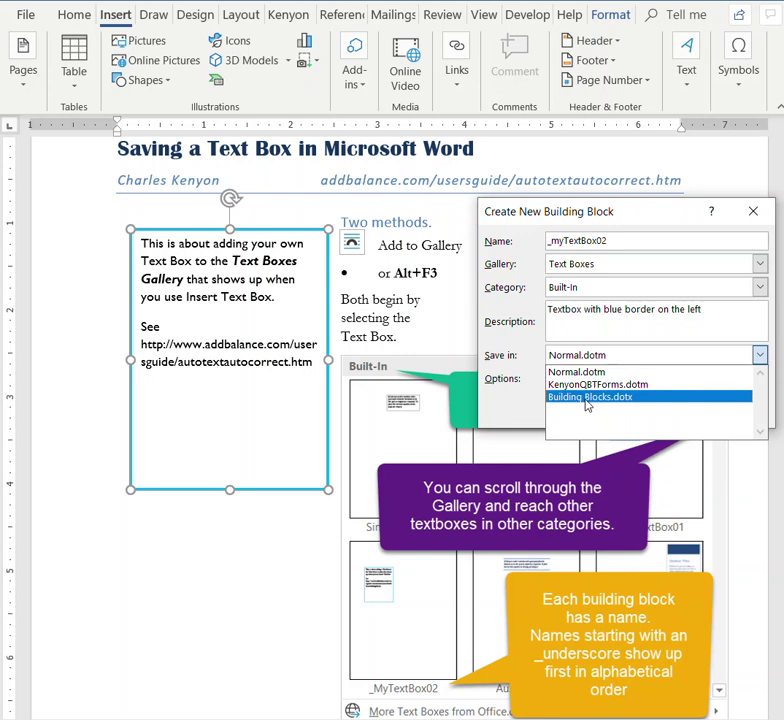
{"action": "left_click", "coordinate": [587, 397]}
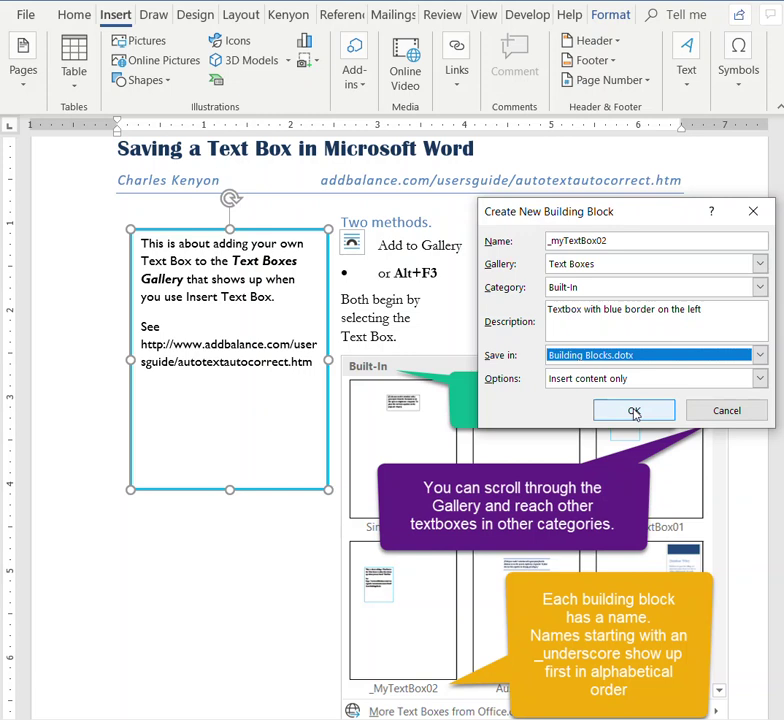
{"action": "left_click", "coordinate": [633, 411]}
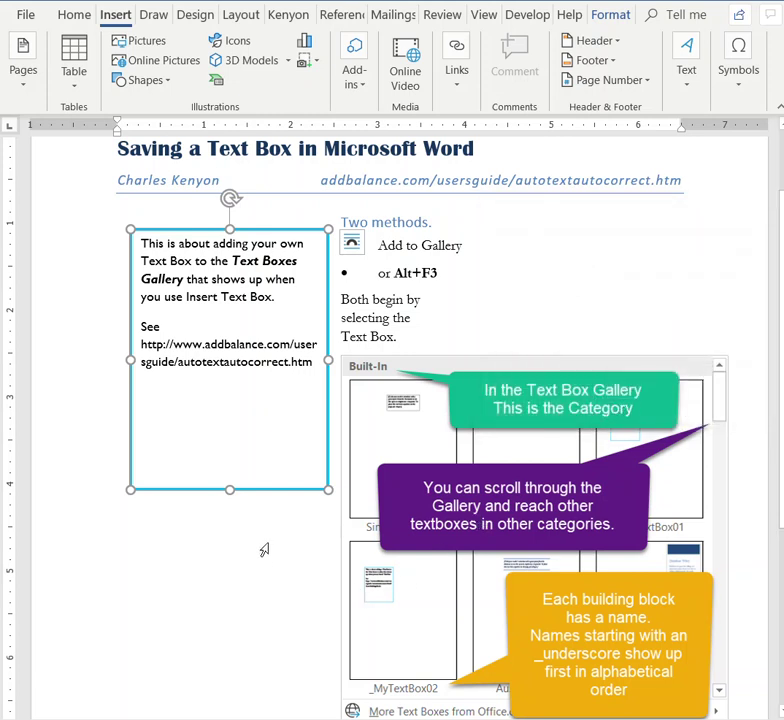
{"action": "left_click", "coordinate": [376, 318]}
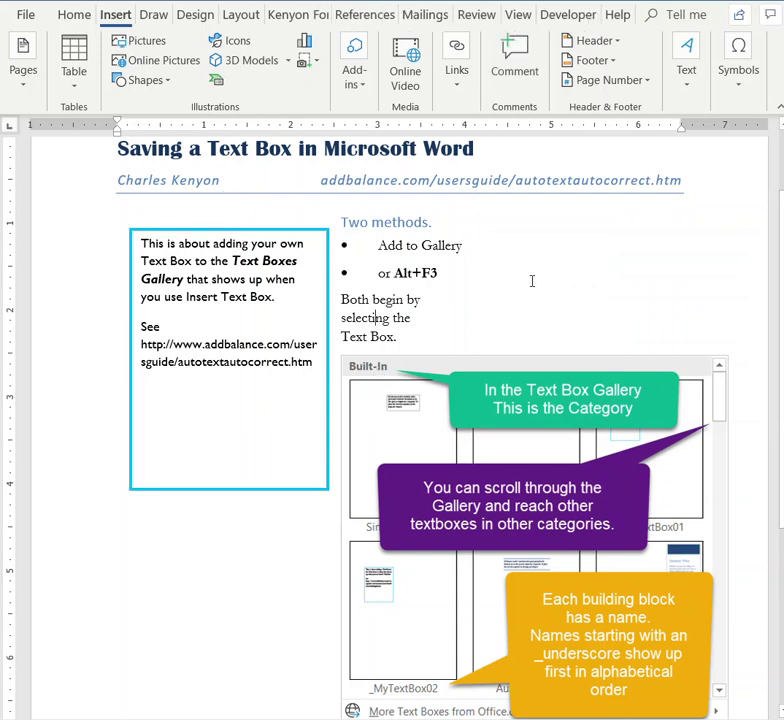
{"action": "left_click", "coordinate": [686, 92]}
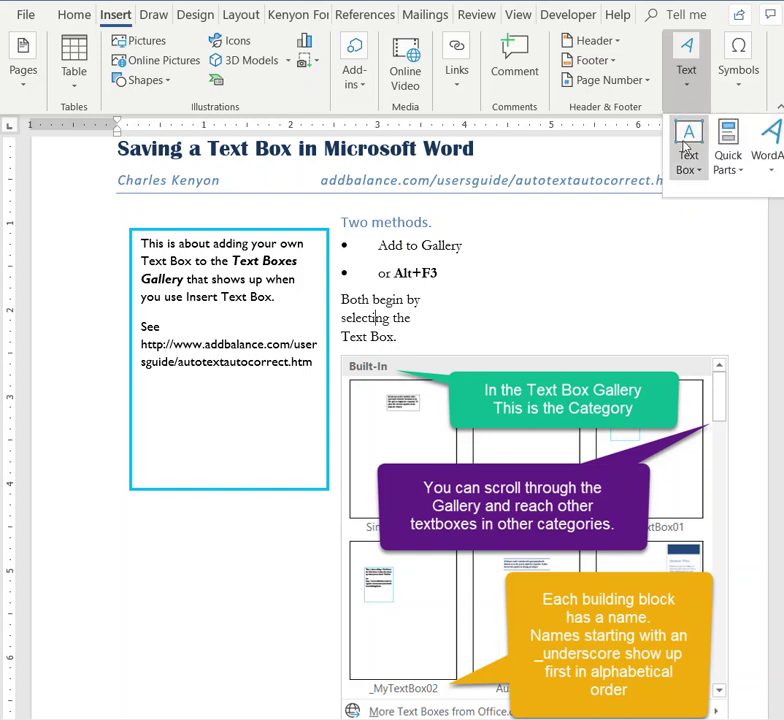
{"action": "left_click", "coordinate": [698, 173]}
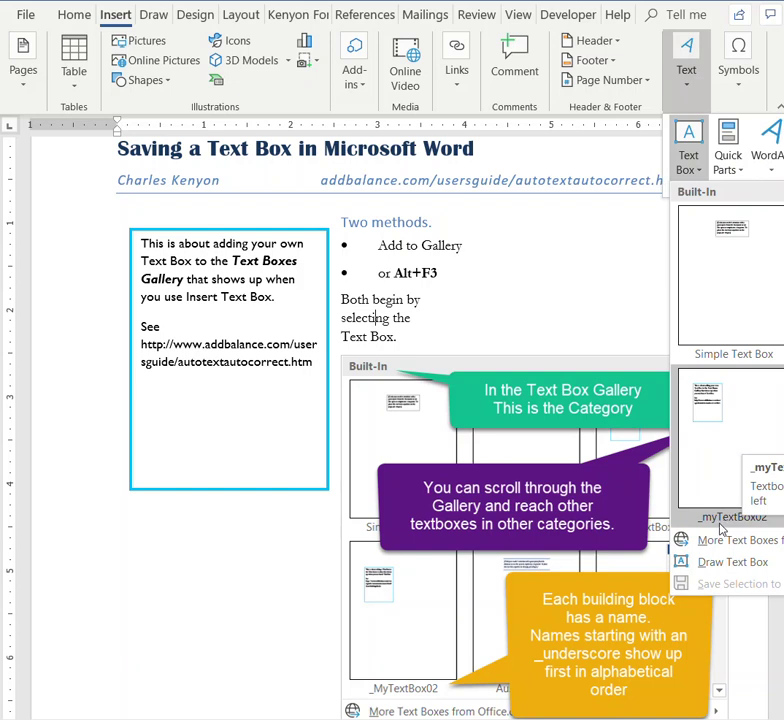
{"action": "left_click", "coordinate": [320, 587]}
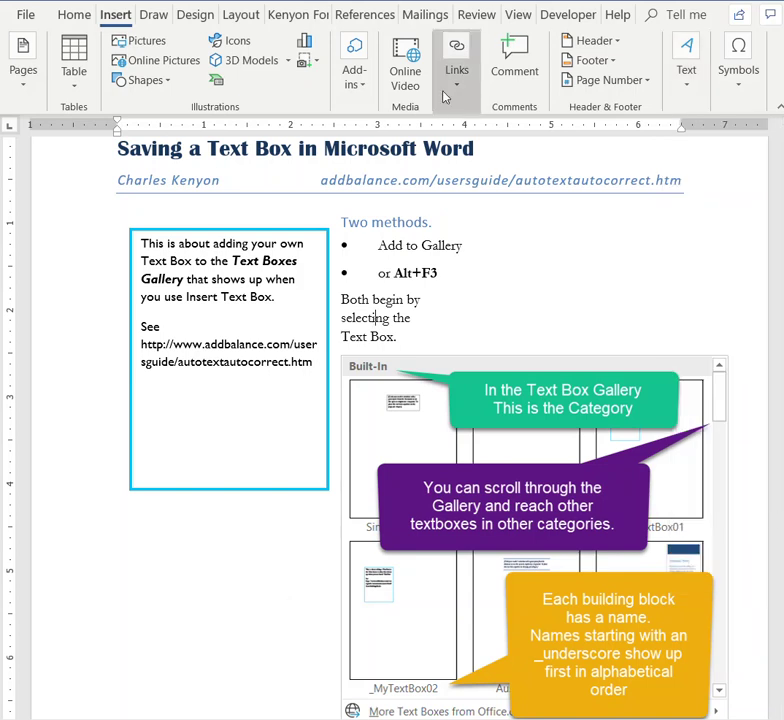